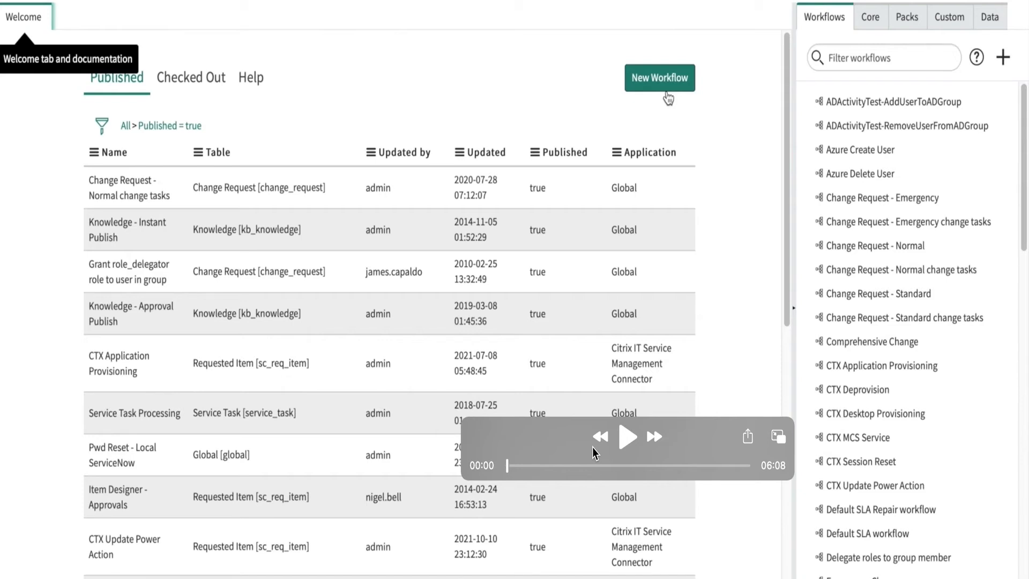
Step: Play the workflow demo video through the new workflow's creation, pausing to examine its run condition, filter on Active and the initial canvas
click(627, 442)
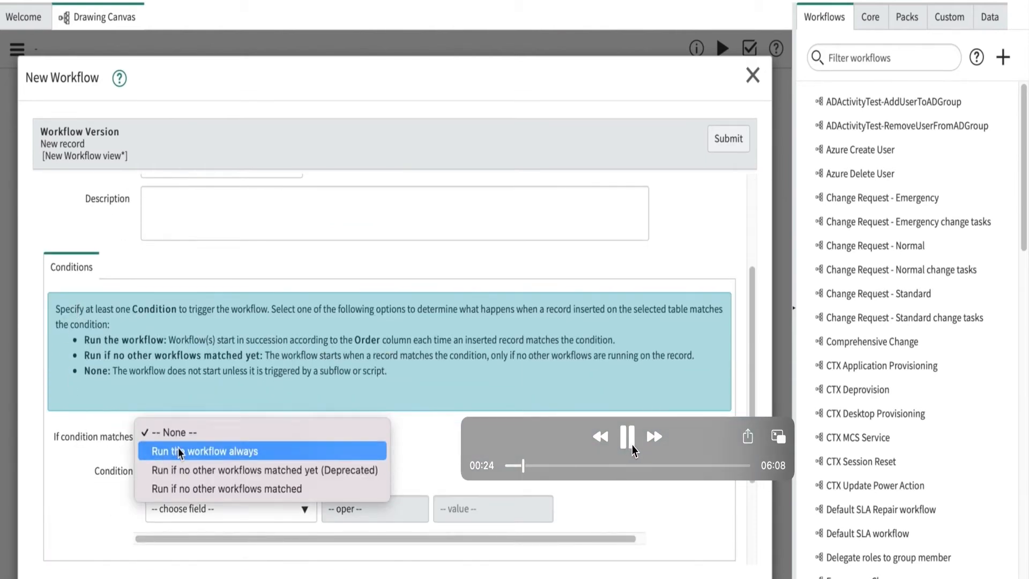
click(632, 445)
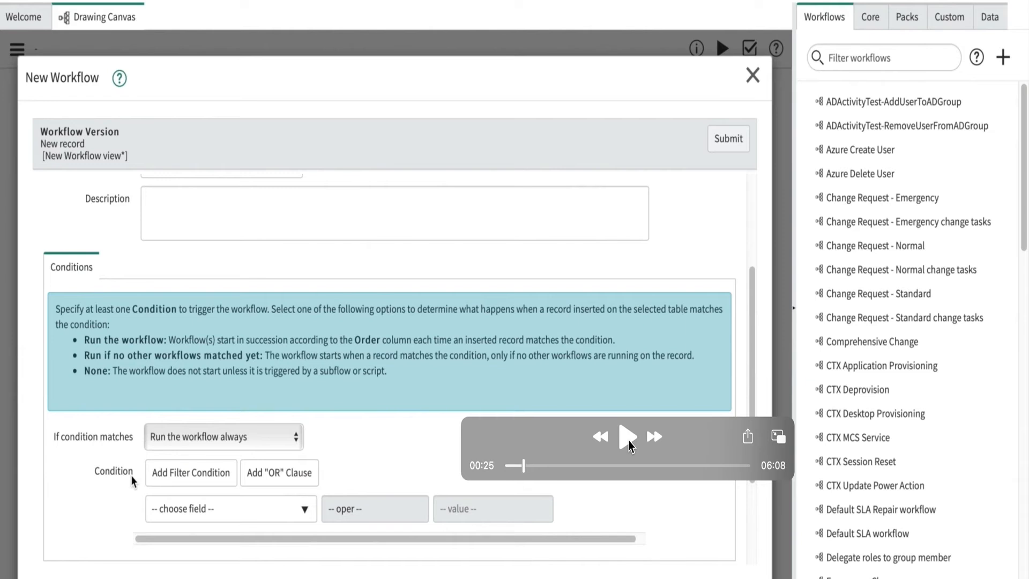
click(629, 441)
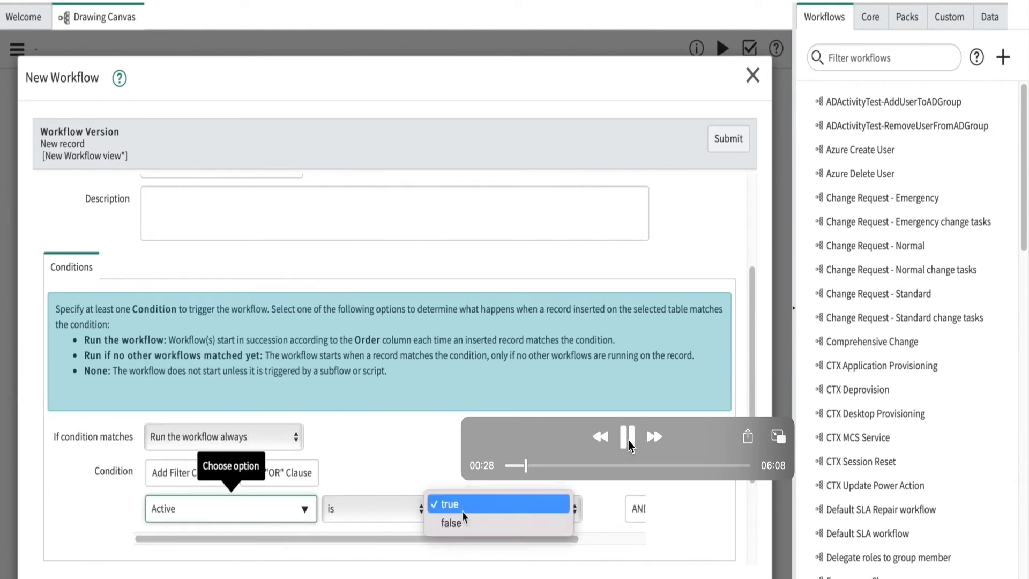
click(629, 441)
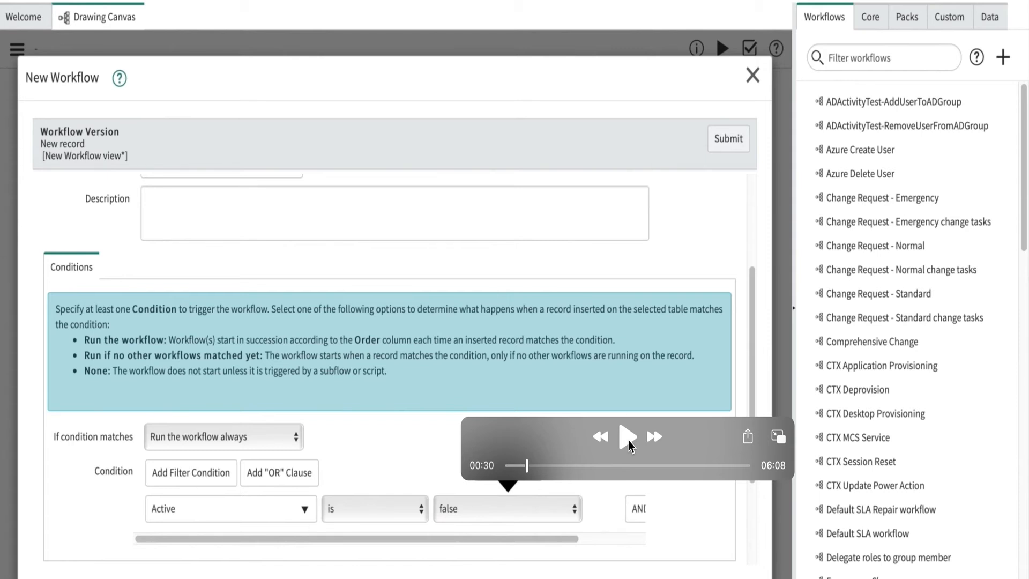
click(628, 440)
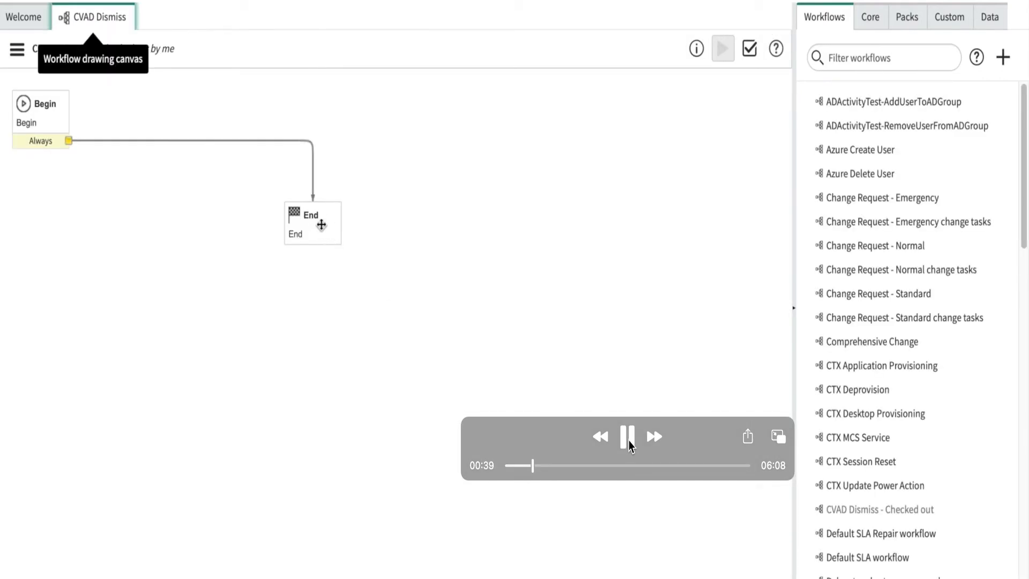
click(627, 437)
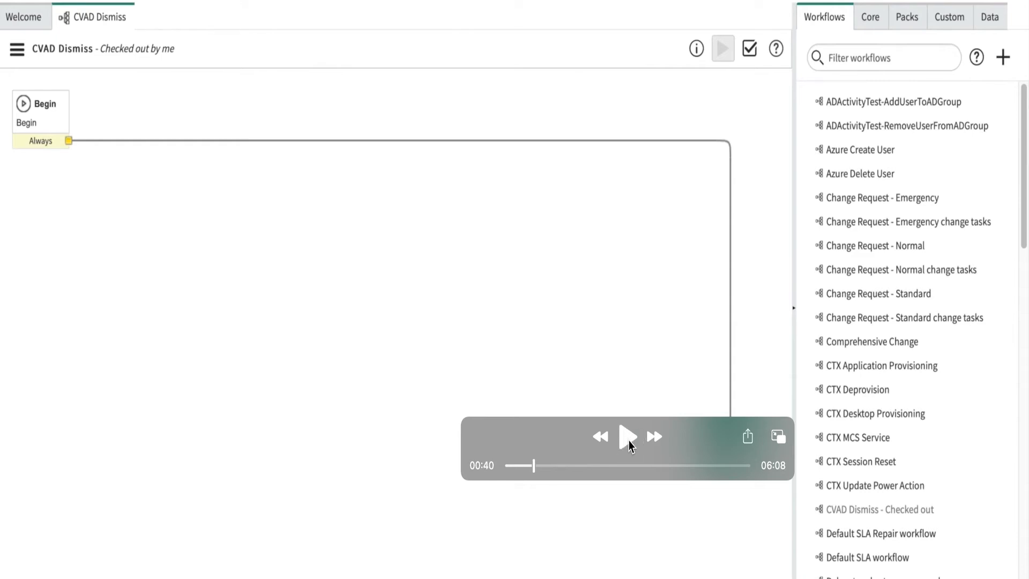
click(630, 442)
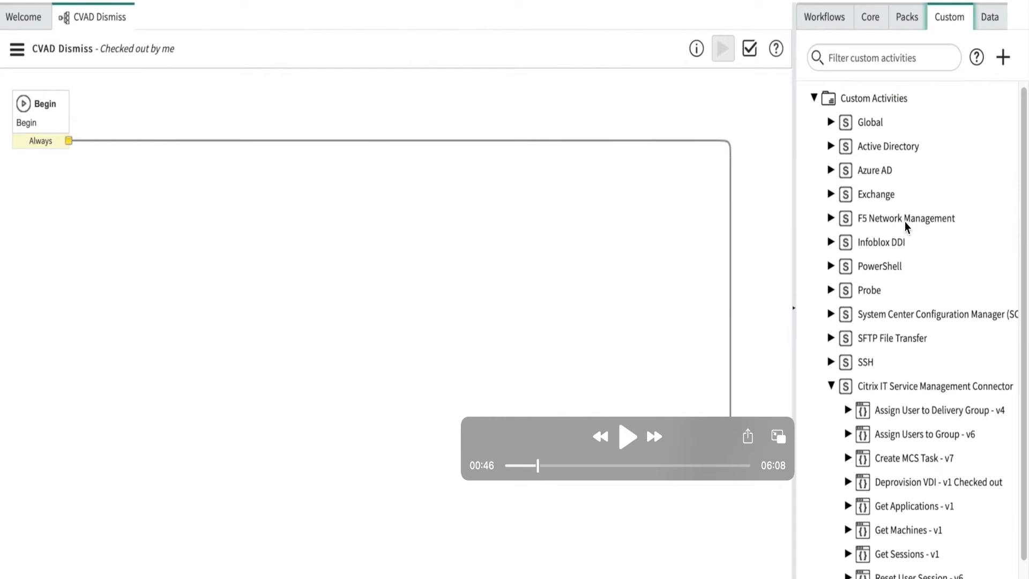
Step: Watch the Get Machines activity section, pausing to examine its form fields with the playback controls moved higher up
click(625, 443)
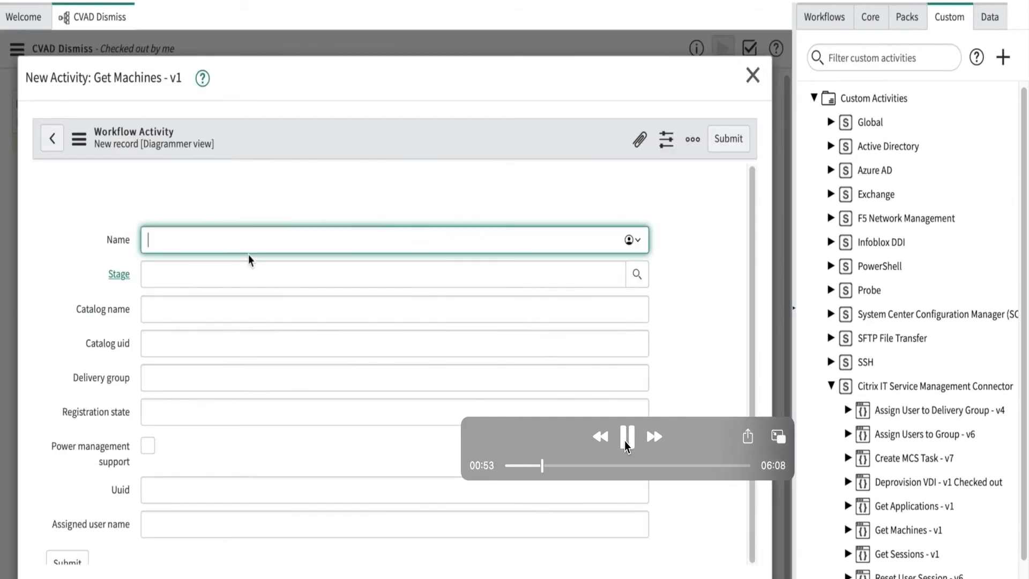
click(625, 445)
drag(563, 427, 539, 384)
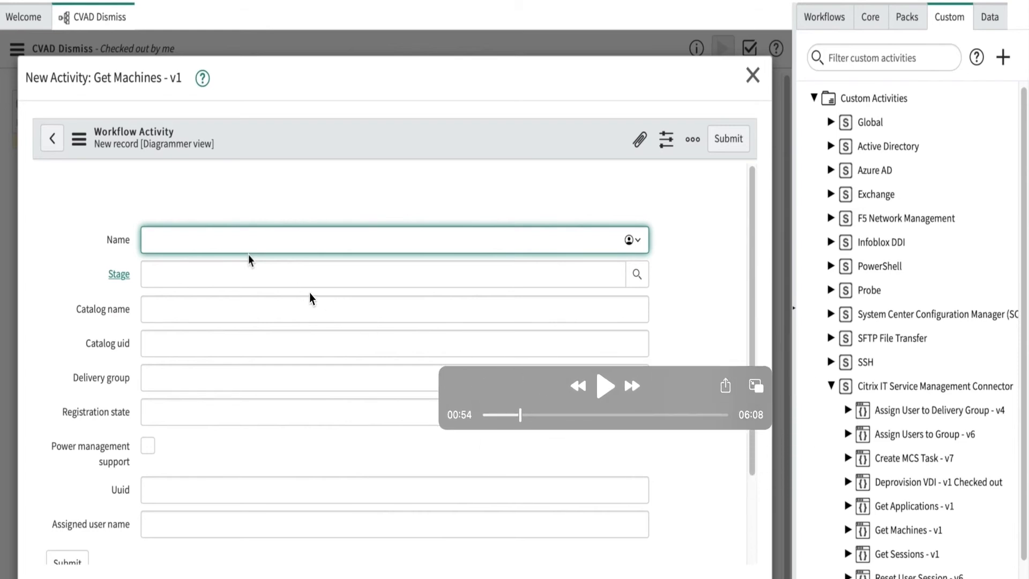
click(605, 387)
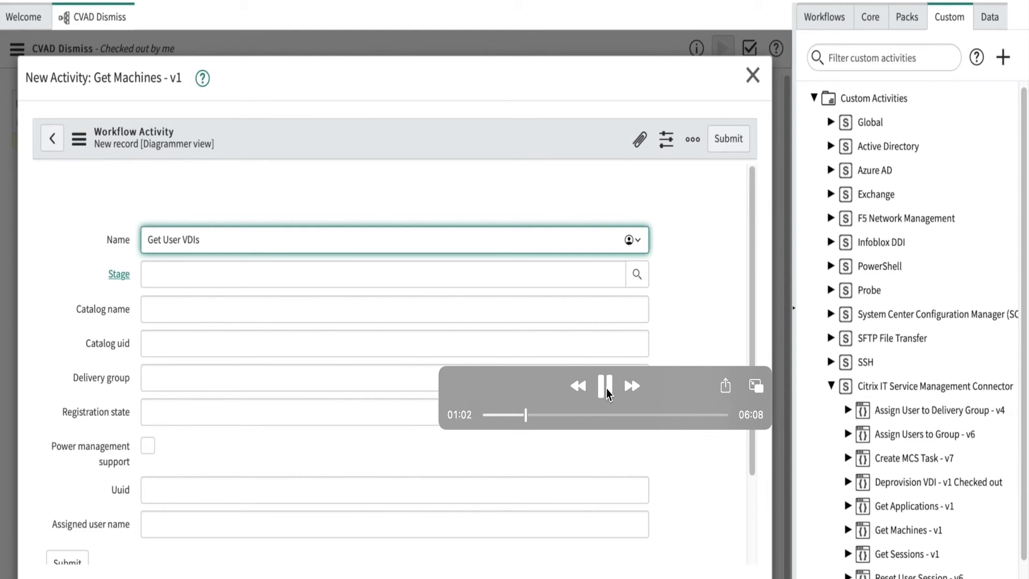
click(606, 388)
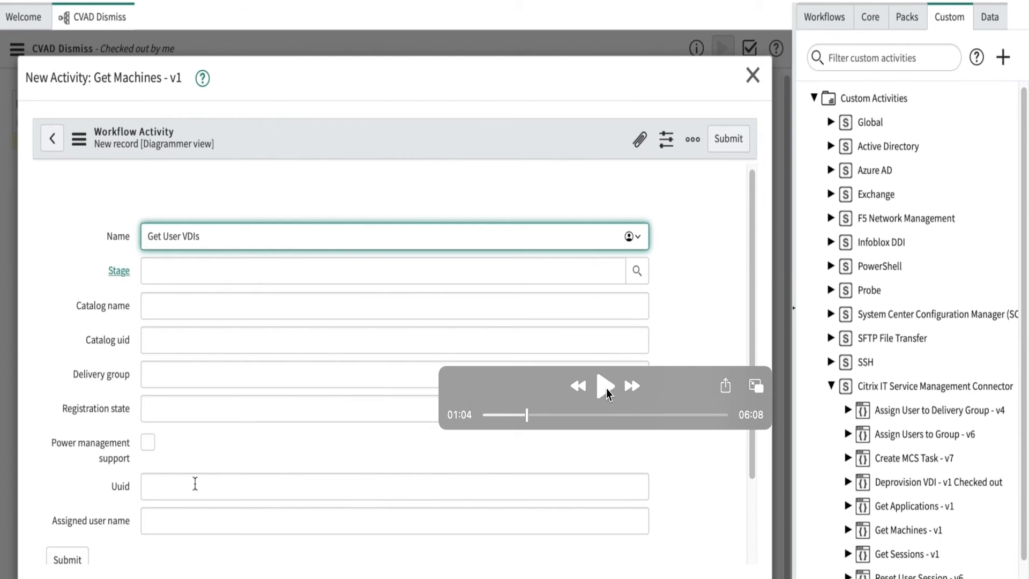
click(606, 388)
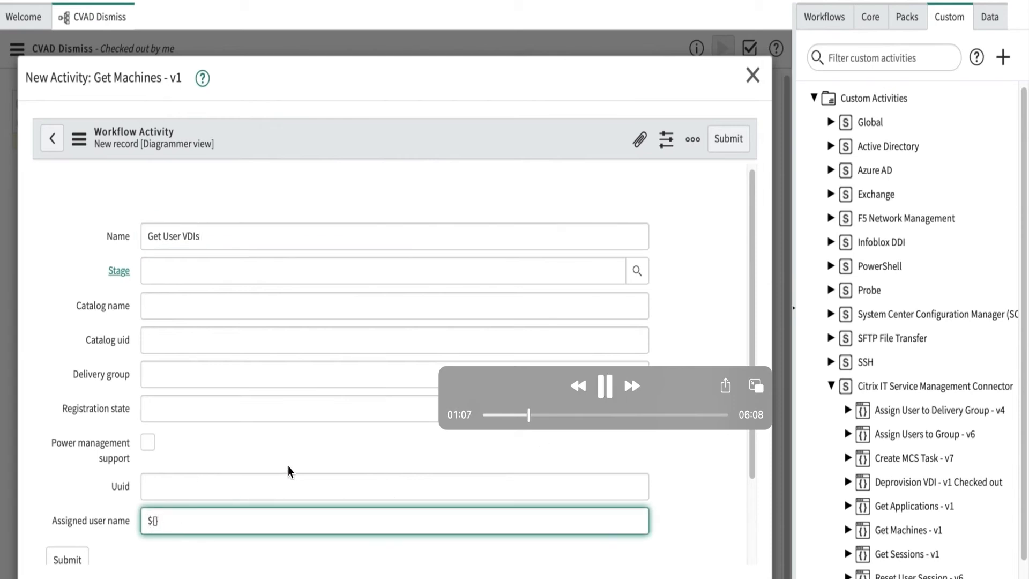
click(608, 390)
click(603, 387)
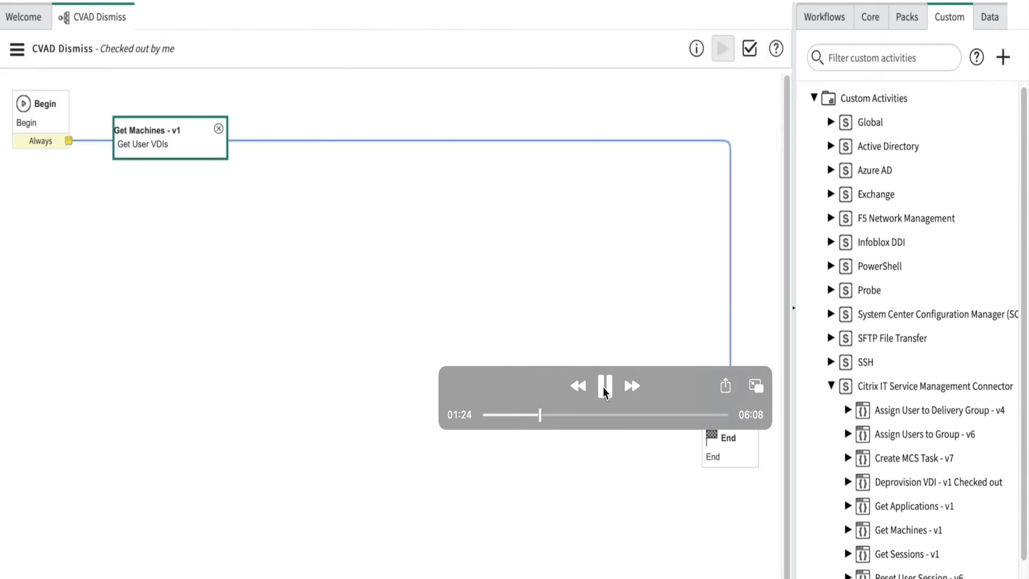
click(603, 391)
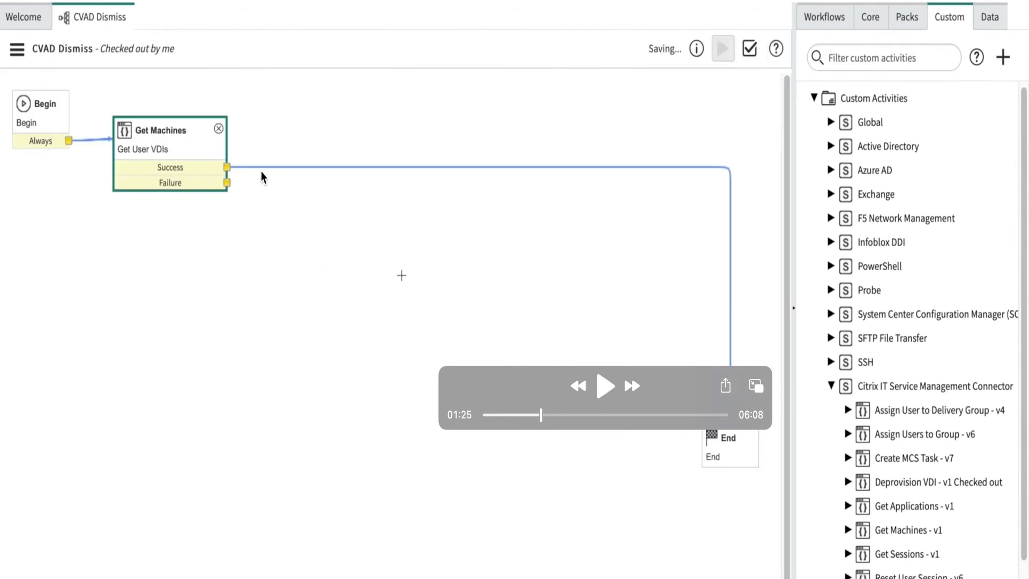
Step: Watch the Run Script section, pausing to examine the "Get VDI detail" script with the playback controls moved clear of the code
click(603, 388)
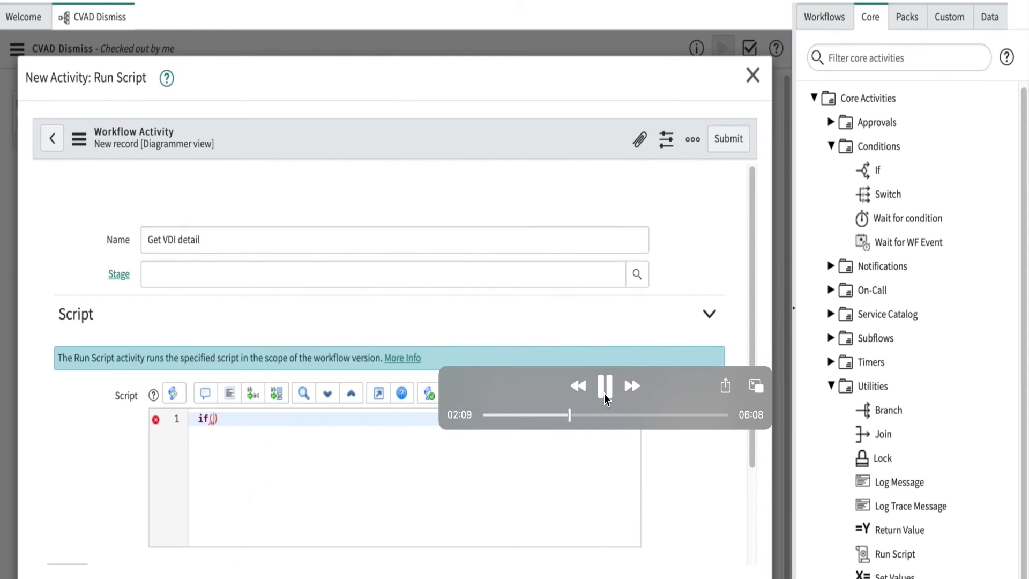
click(605, 386)
drag(522, 375, 512, 284)
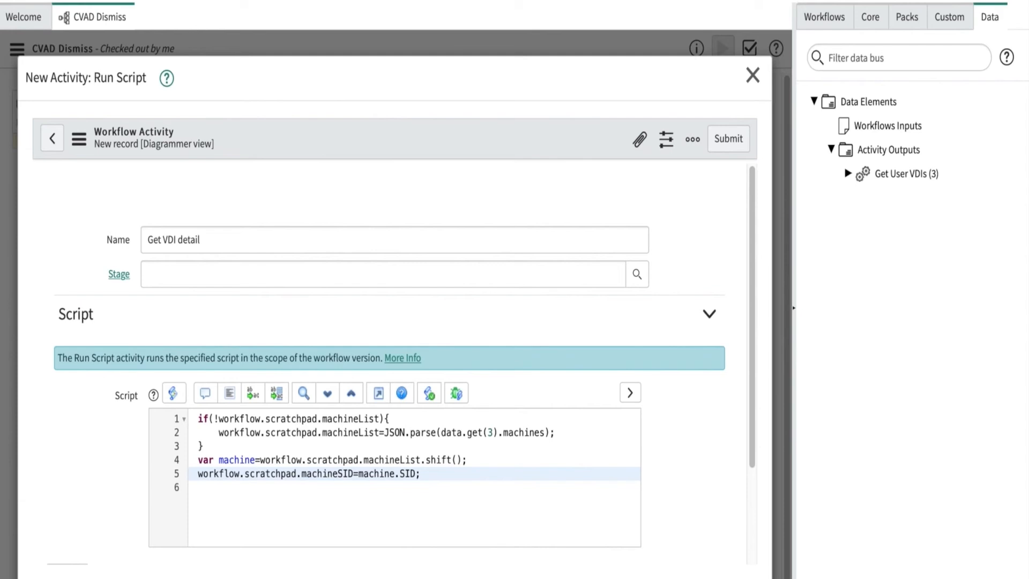
mouse_move(313, 442)
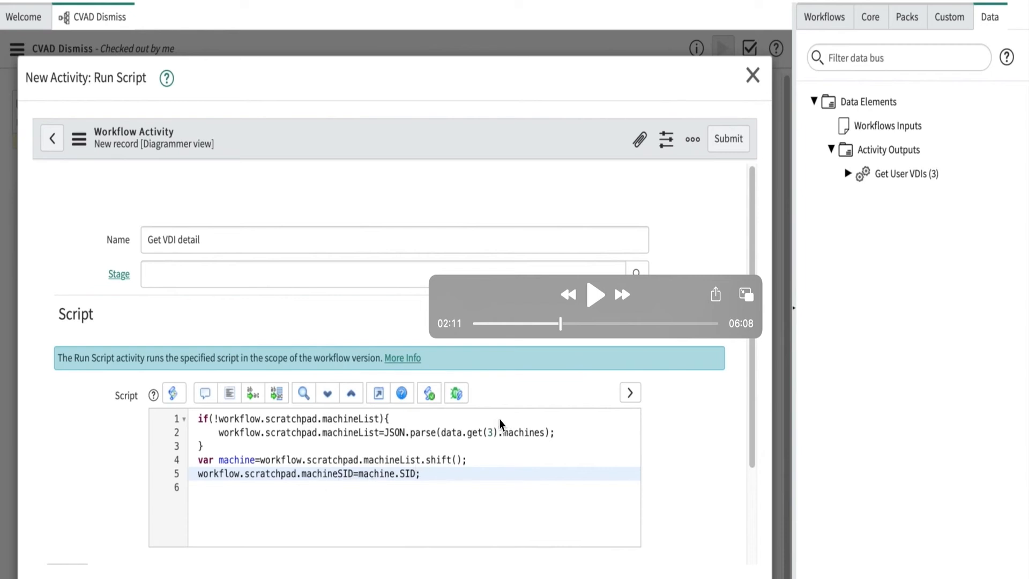
click(592, 303)
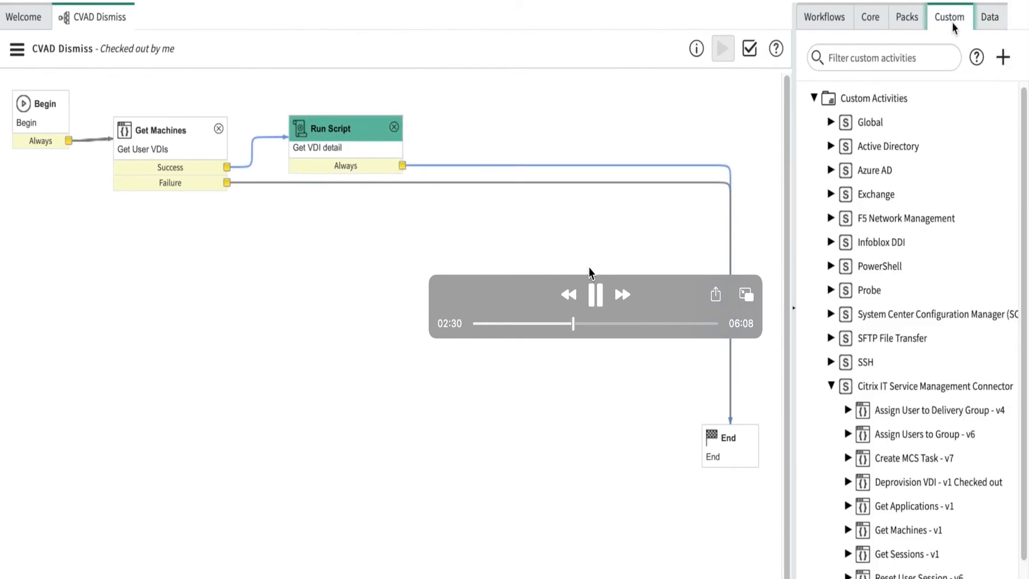
click(596, 296)
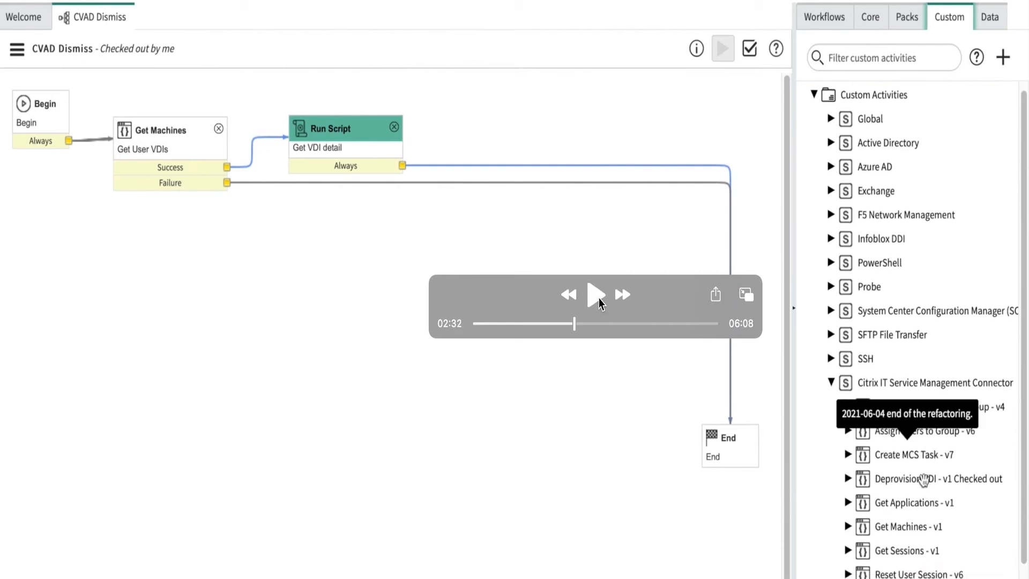
Step: Watch the Deprovision VDI activity section, pausing to examine the Machine sid and Remove vdi settings
click(599, 303)
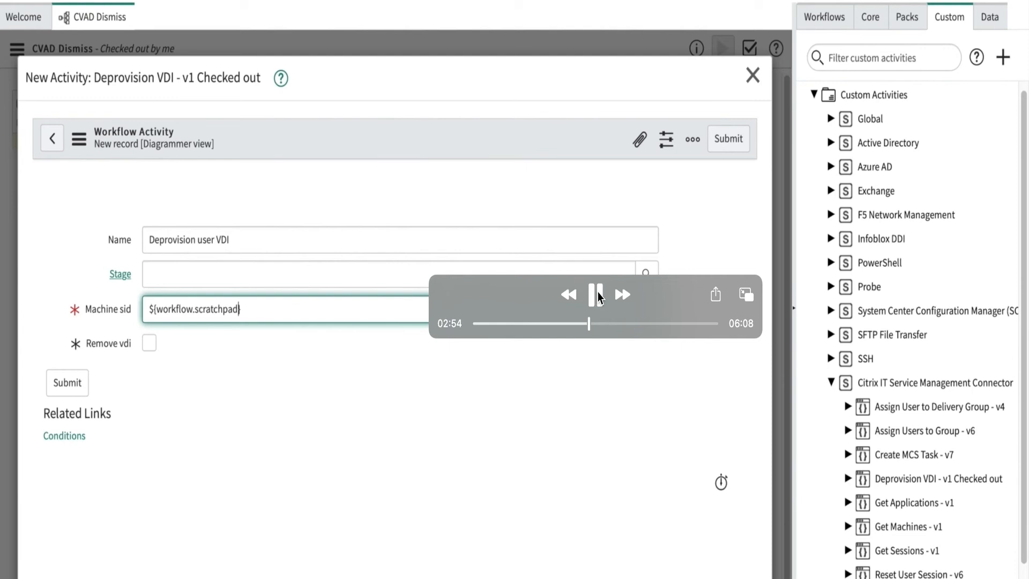
click(597, 295)
click(593, 303)
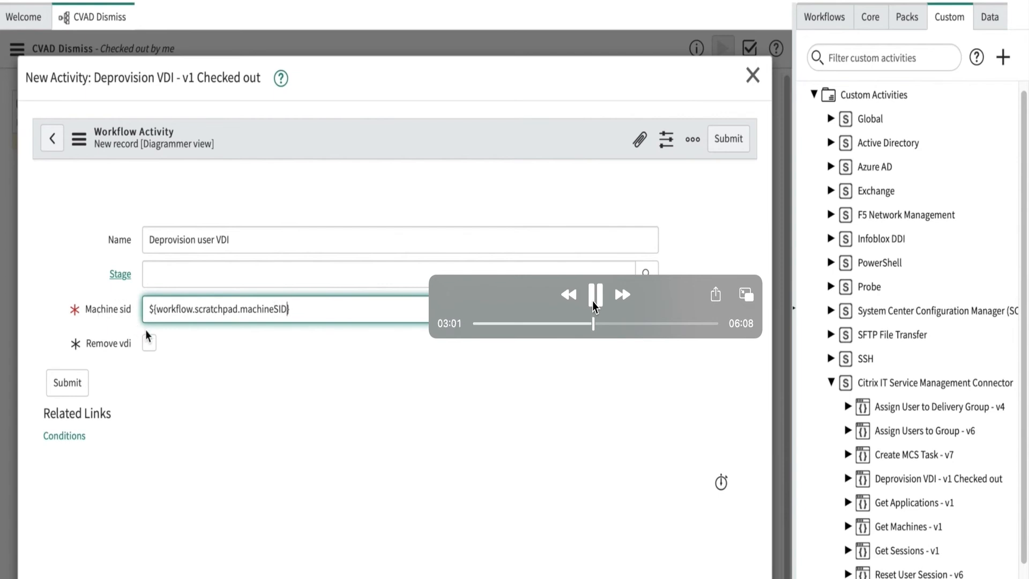
click(594, 296)
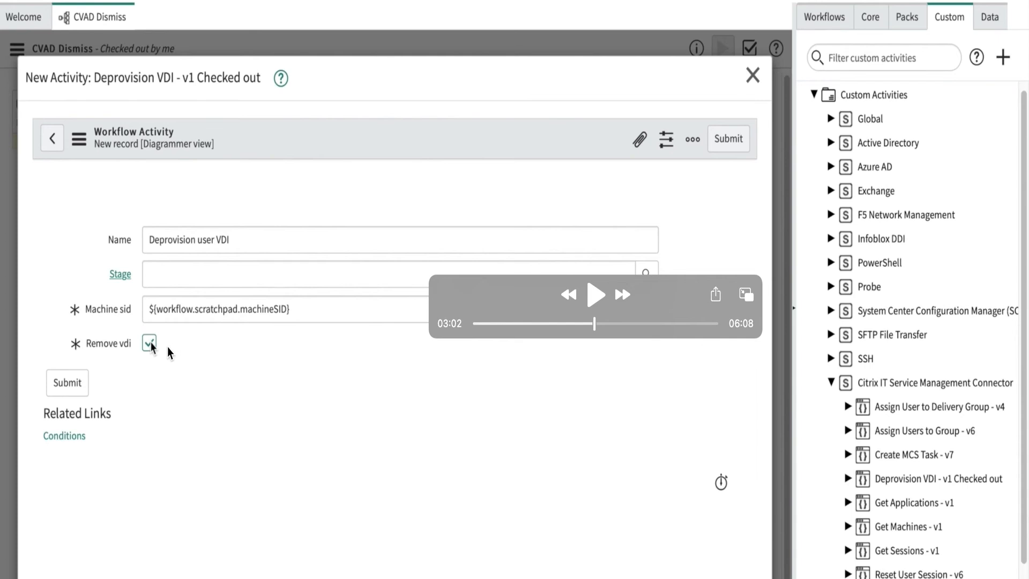
mouse_move(167, 348)
Step: Watch the If activity section, pausing to examine the "Done with all VDIs" condition script and the loop connections
click(594, 294)
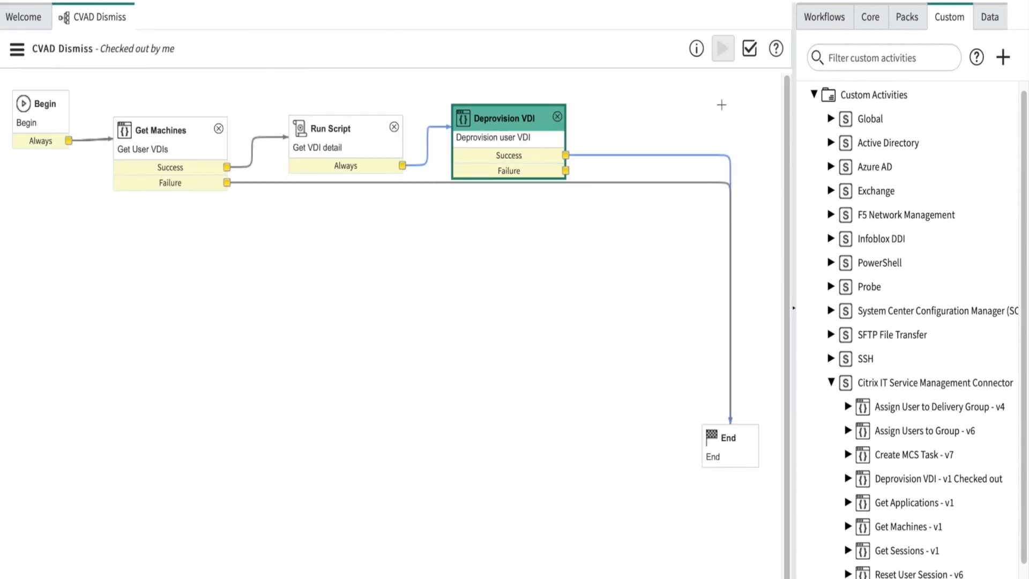
mouse_move(619, 381)
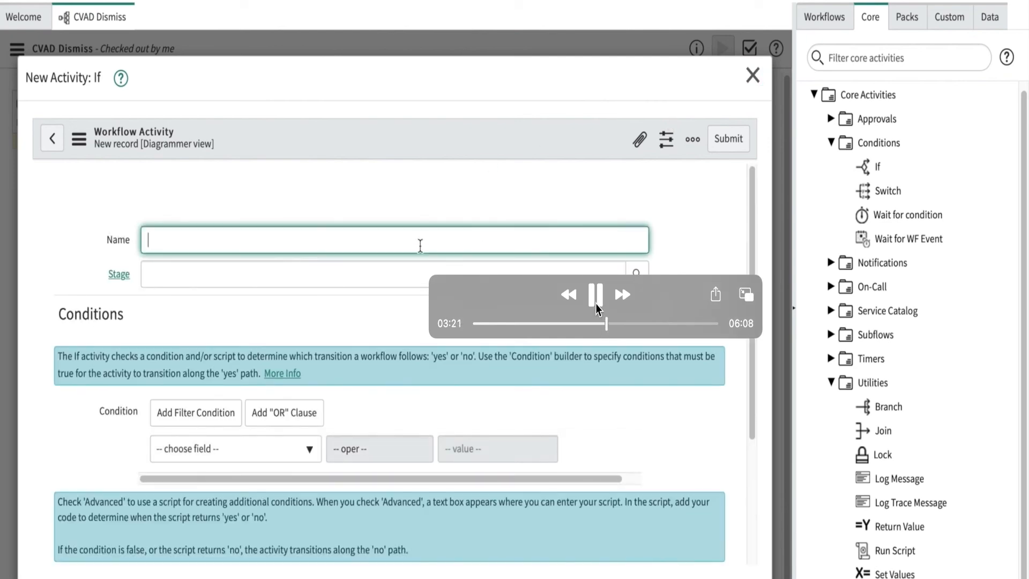
click(595, 301)
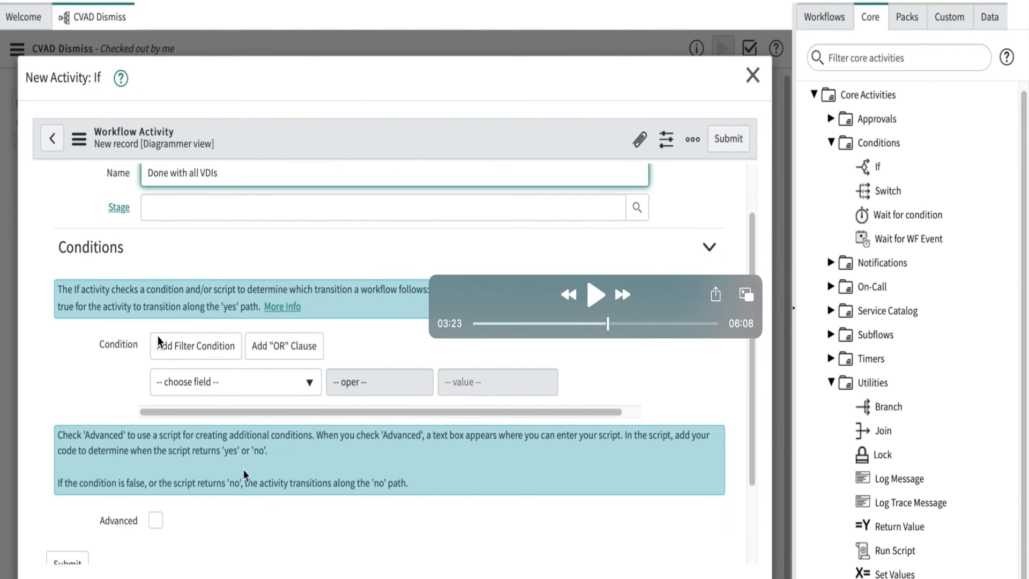
click(596, 297)
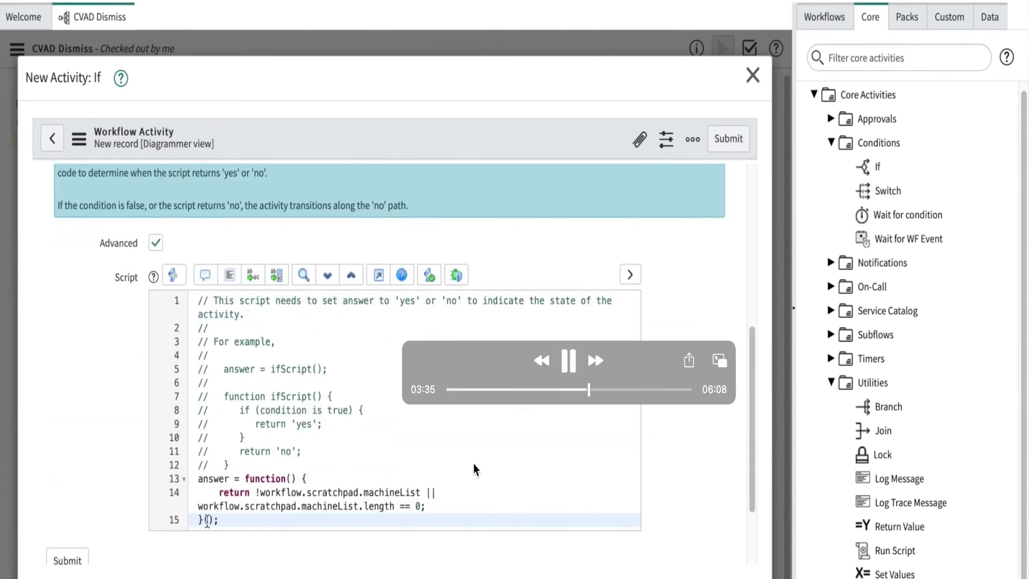
click(566, 364)
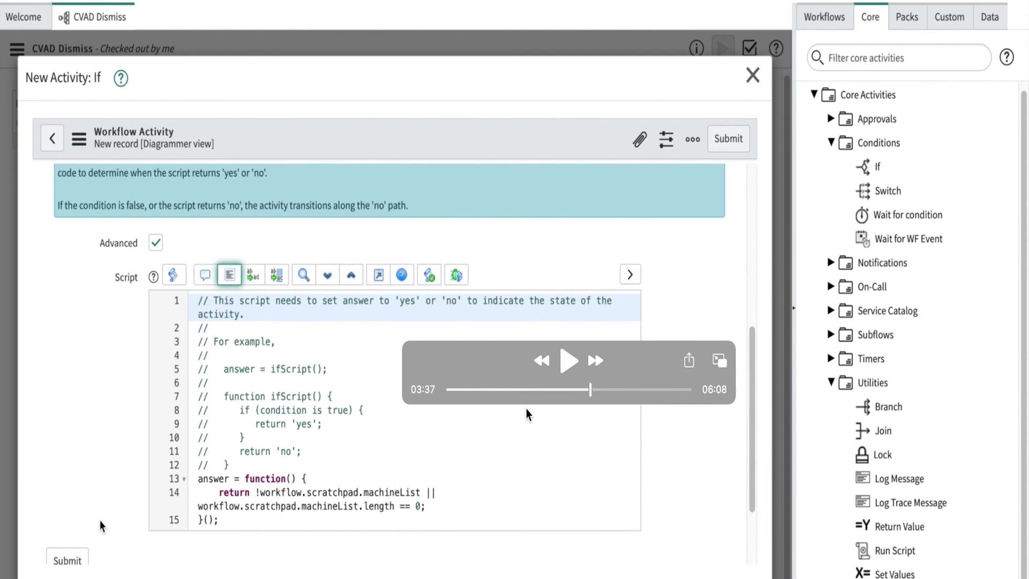
click(567, 364)
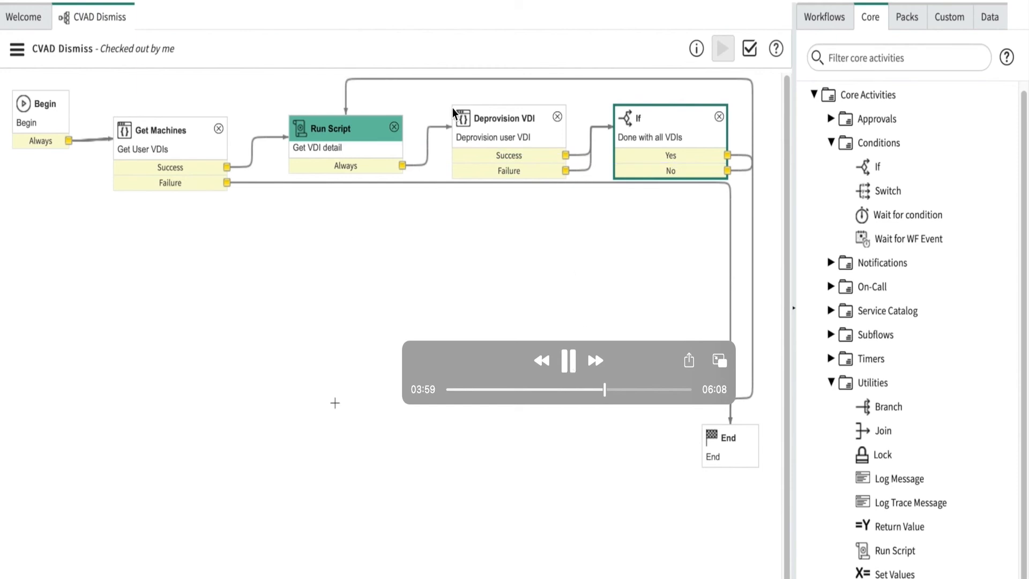
click(567, 358)
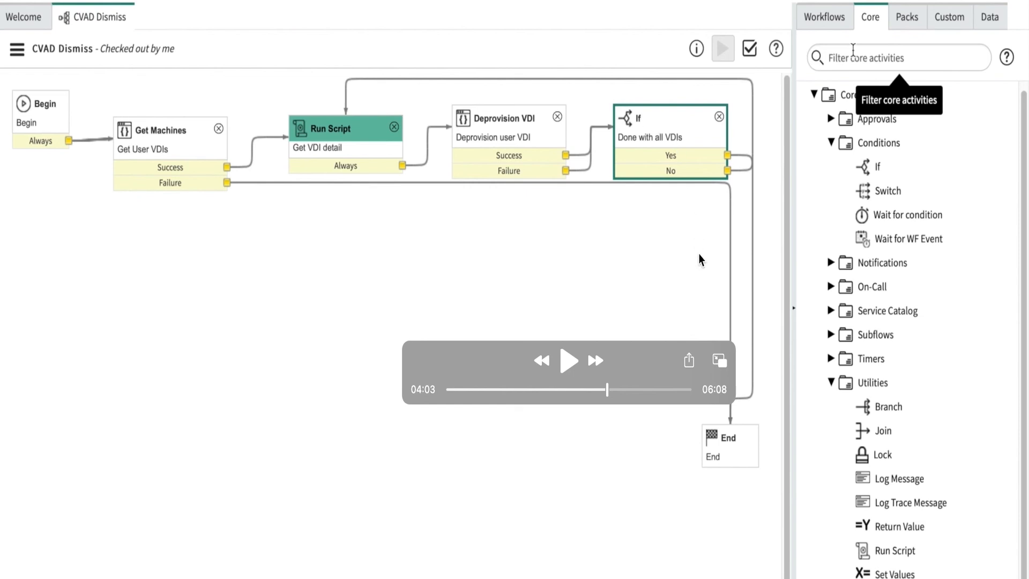
Step: Watch the Get Sessions activity section, pausing to examine its place in the workflow and moving the playback controls higher
click(569, 365)
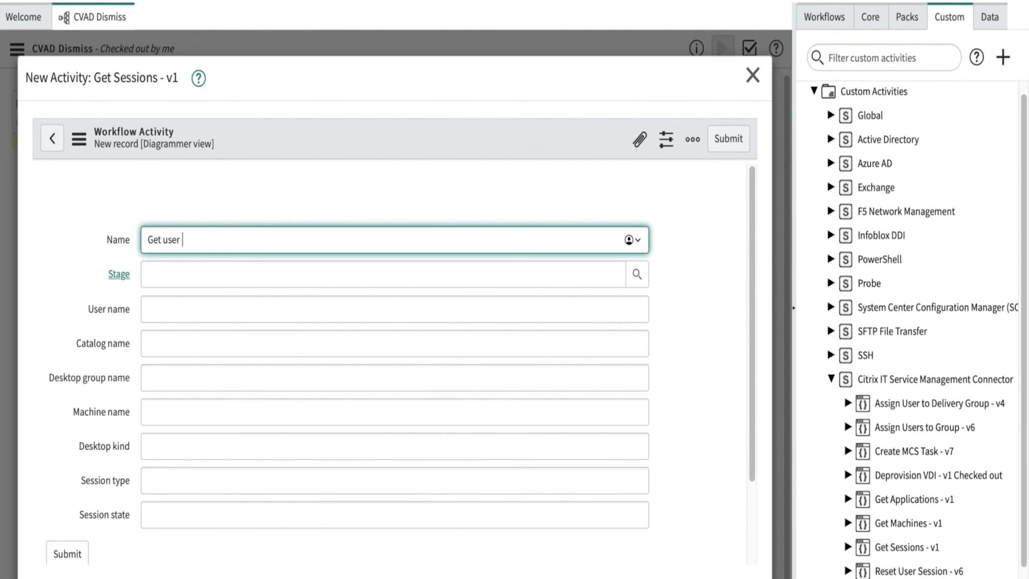
mouse_move(307, 267)
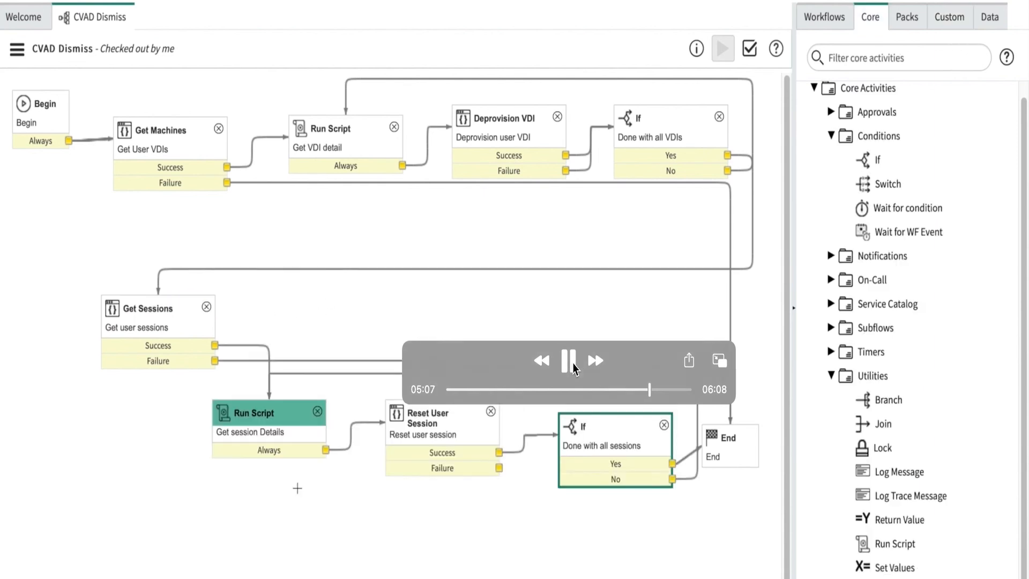
click(569, 361)
drag(628, 359, 621, 300)
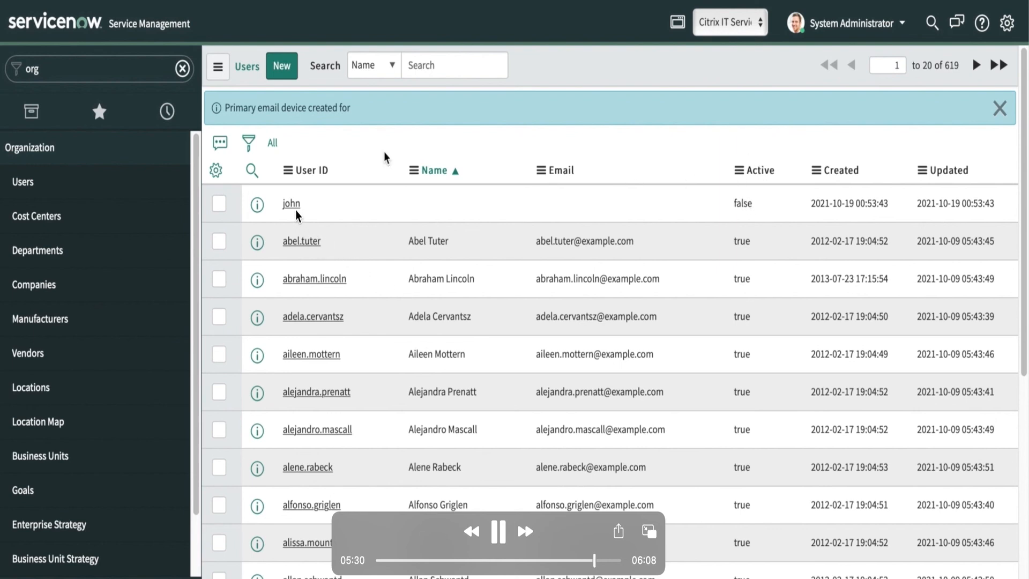
Step: Watch the workflow test section, pausing to examine the deactivated user's record in the Users list and the finished workflow run
click(499, 531)
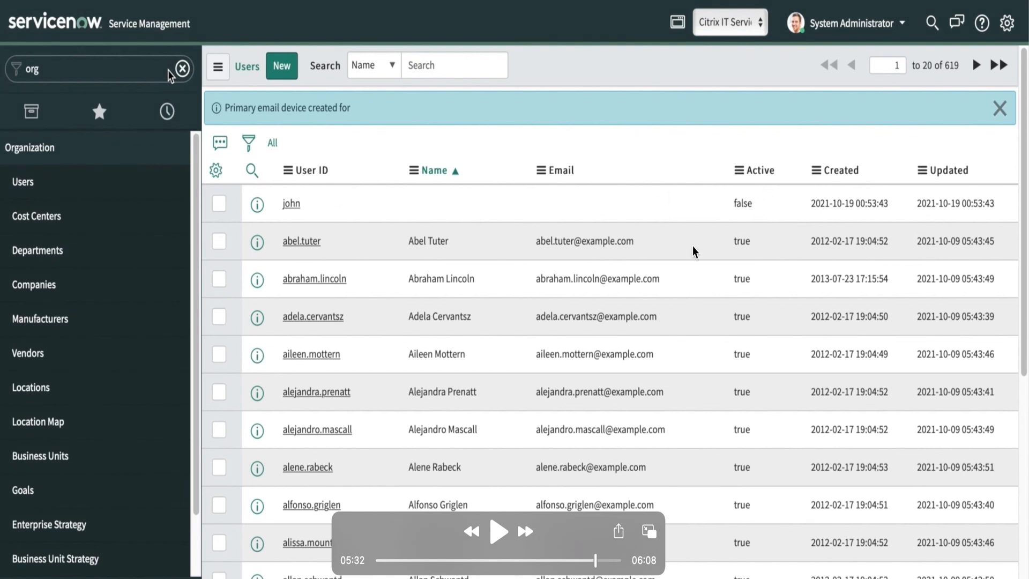
click(498, 532)
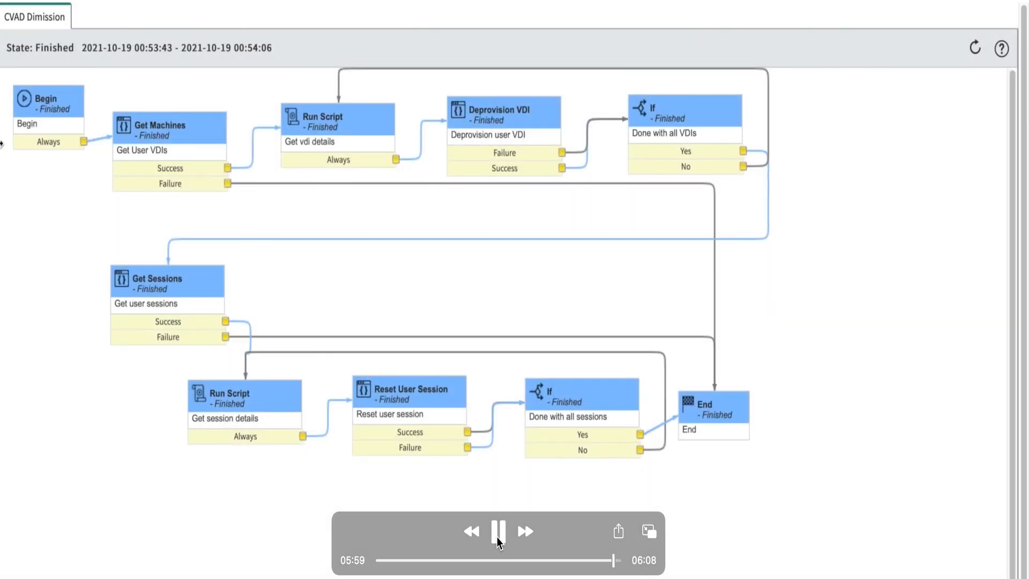
click(497, 537)
click(499, 533)
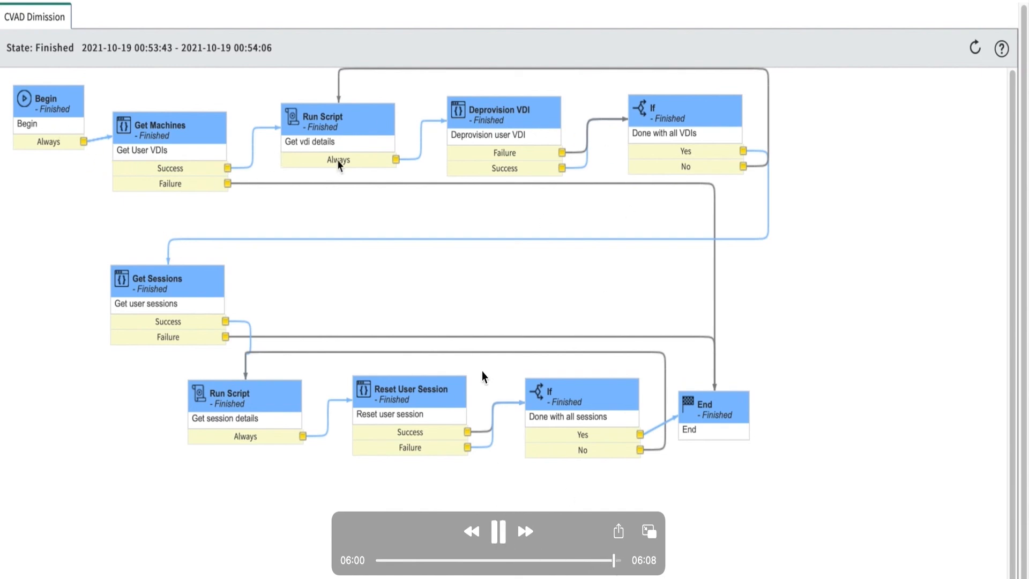